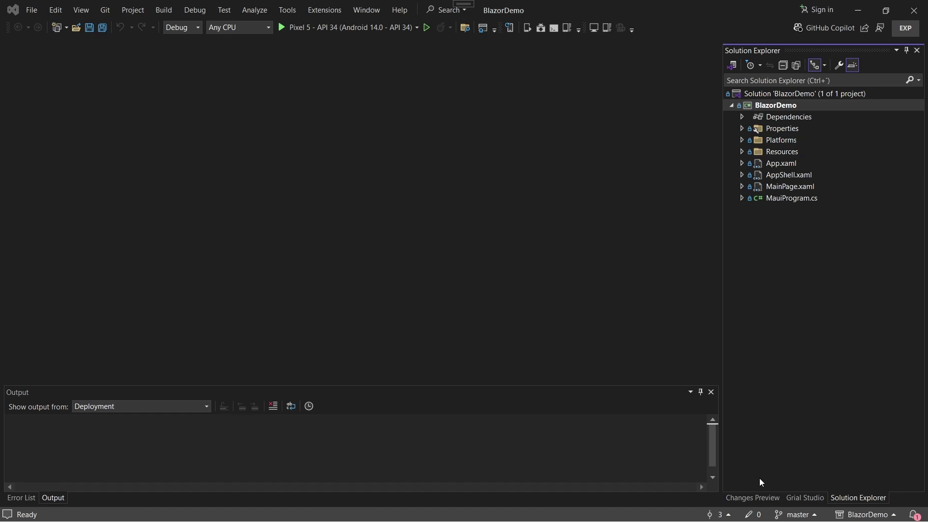
Import Blazor Hybrid Support from the Grial catalog's More section, accepting the conflicting files
left_click(745, 498)
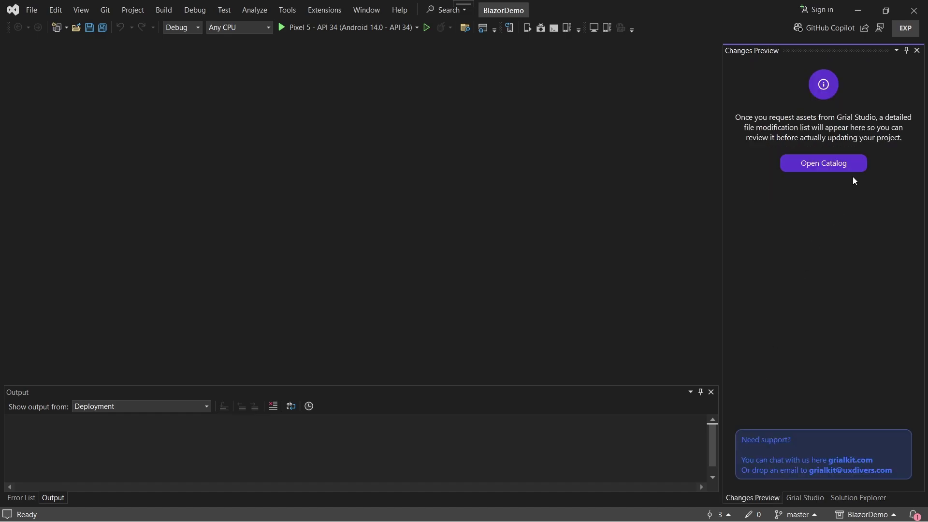
left_click(823, 163)
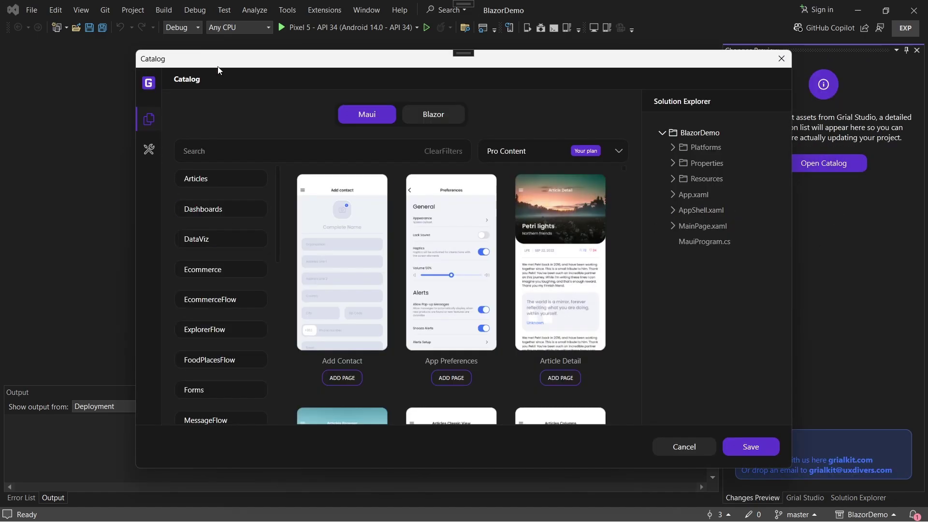
left_click(149, 149)
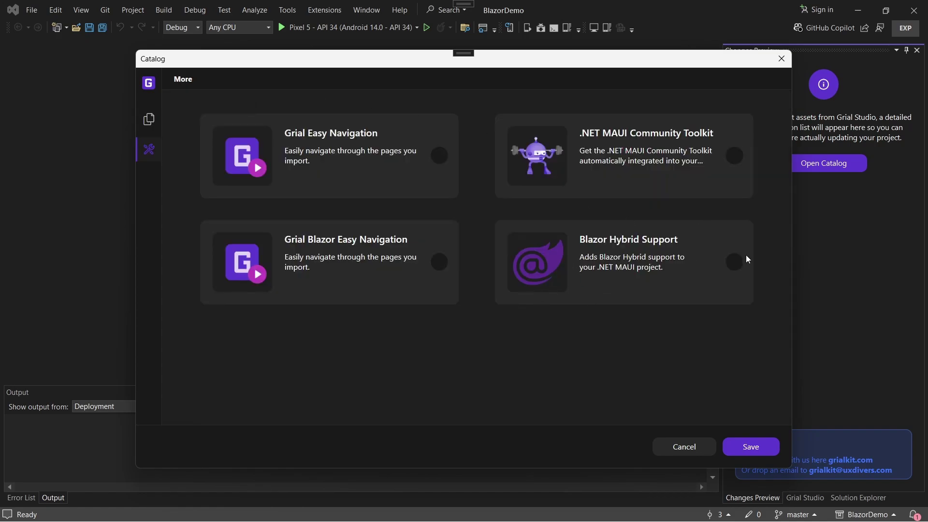
left_click(735, 262)
left_click(733, 264)
left_click(750, 446)
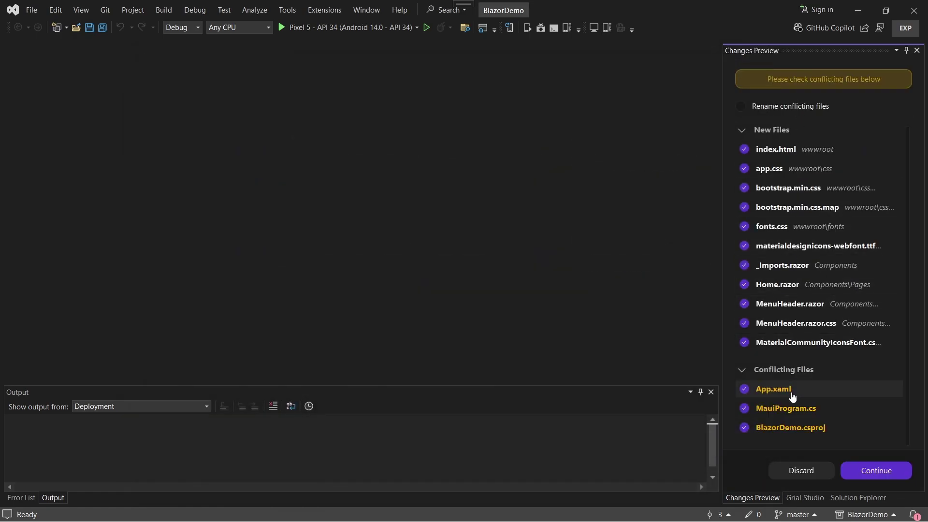
left_click(865, 471)
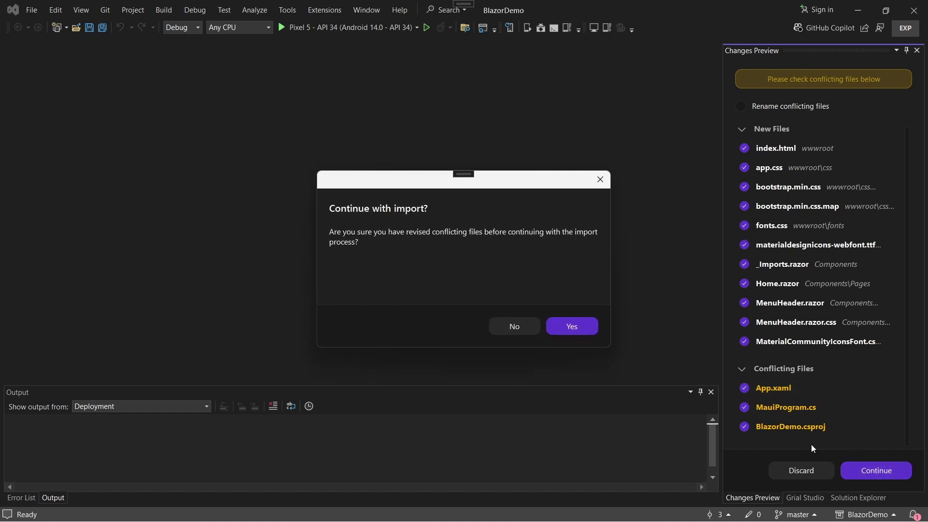
left_click(566, 325)
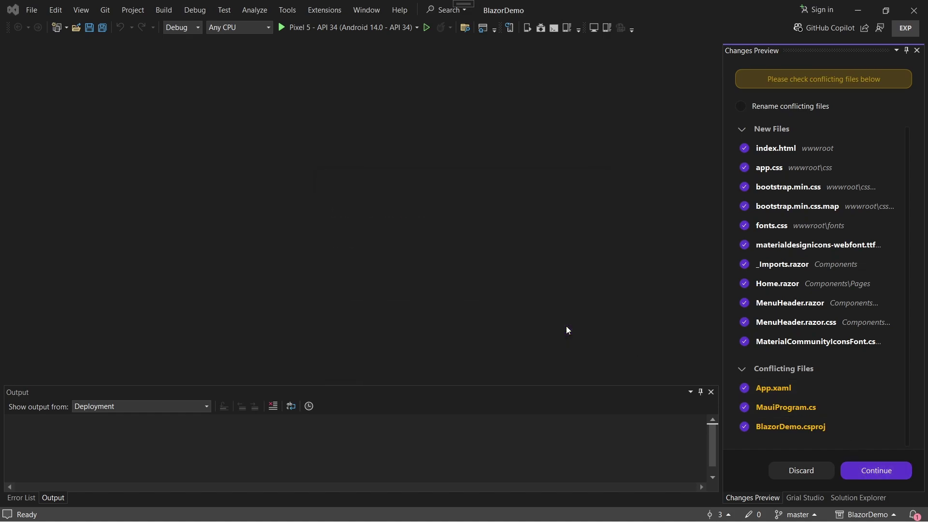
Expand the new wwwroot and Components folders in Solution Explorer, then reopen the Grial catalog
left_click(856, 498)
double_click(771, 141)
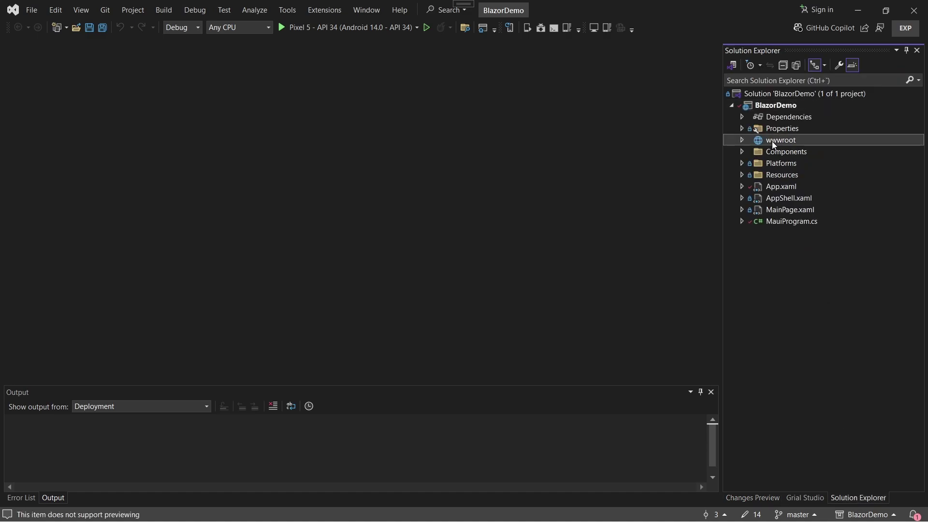
key("Down")
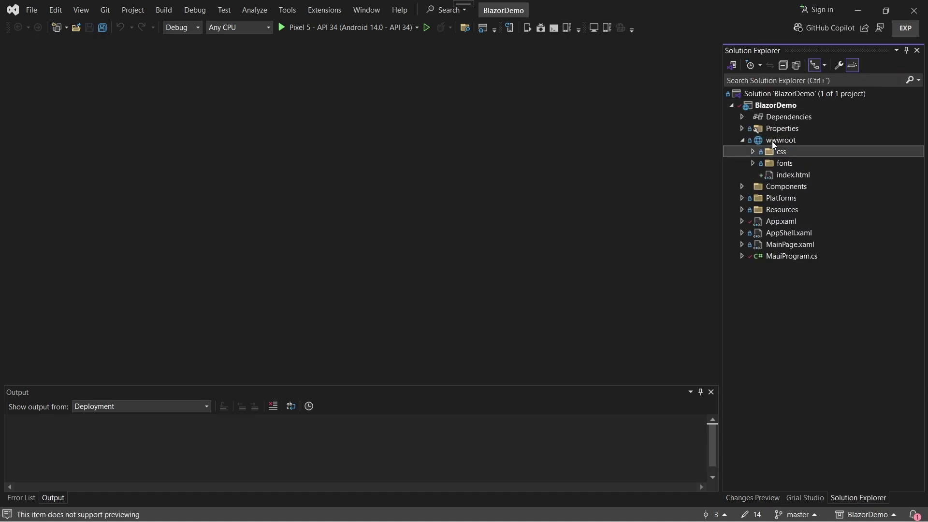
key("Down")
key("Down")
key("Down")
key("Right")
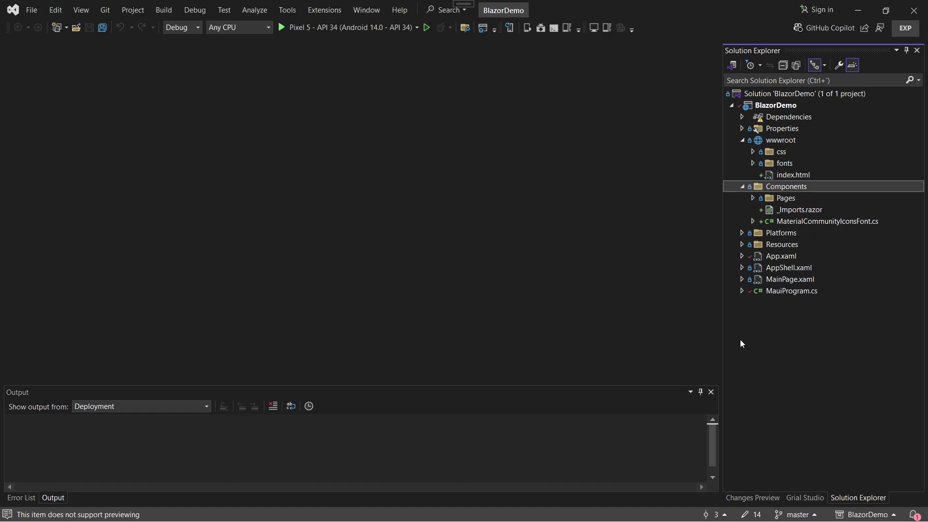
left_click(764, 499)
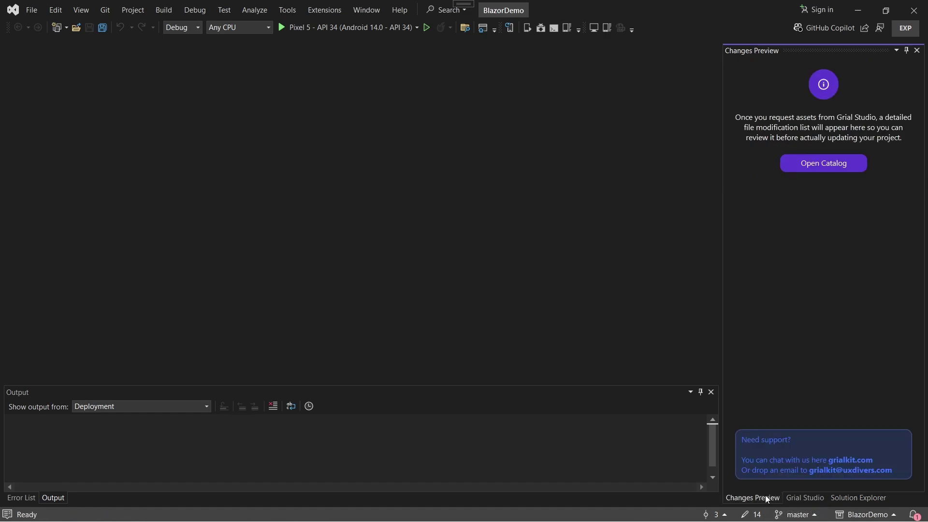
left_click(817, 170)
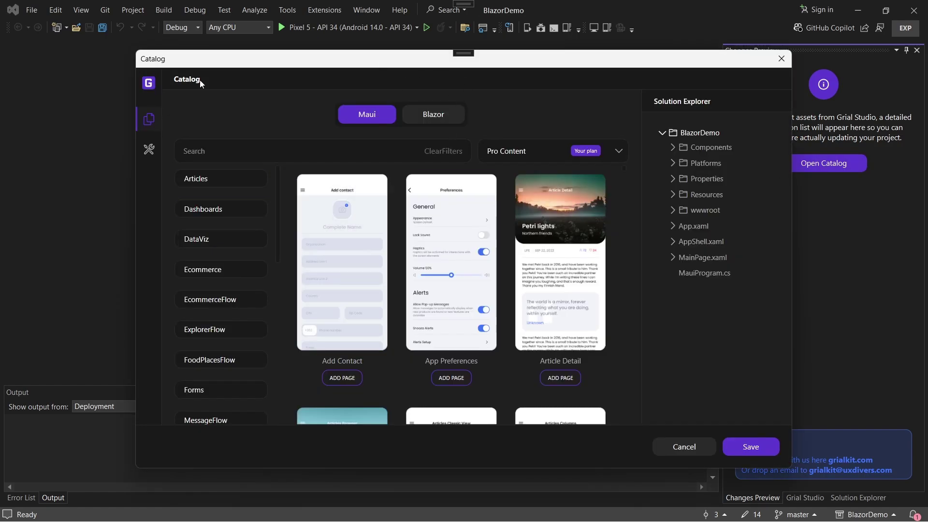
Switch the Grial catalog to Blazor pages shown in desktop layout
left_click(418, 112)
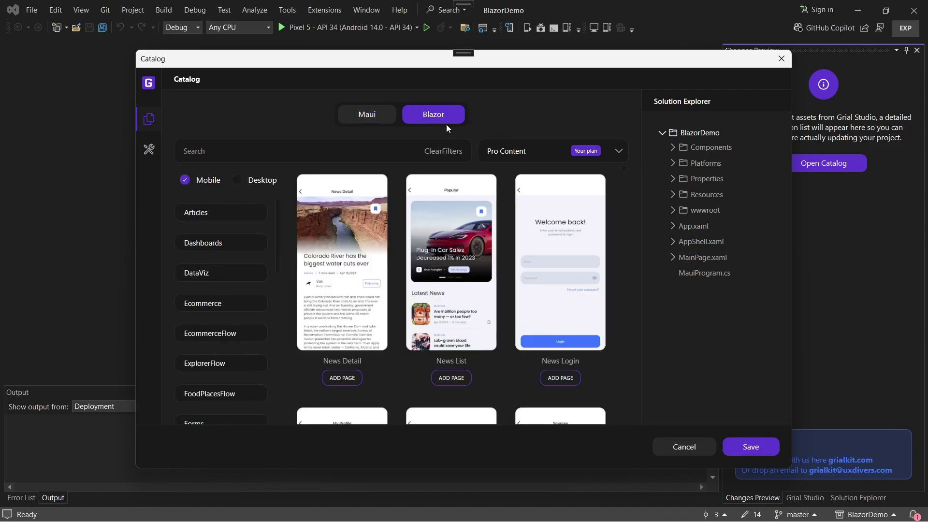
scroll(523, 283, "down", 3)
scroll(524, 283, "down", 3)
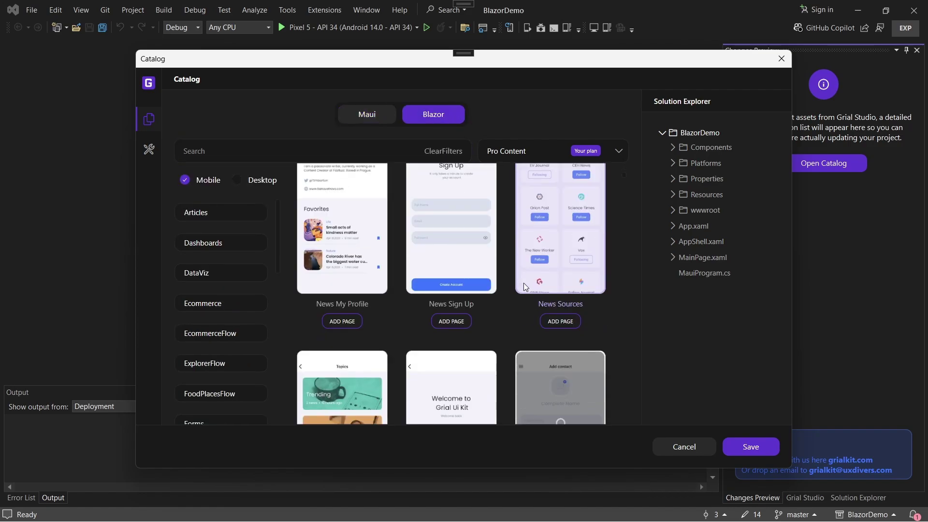
scroll(523, 283, "up", 3)
scroll(523, 282, "up", 3)
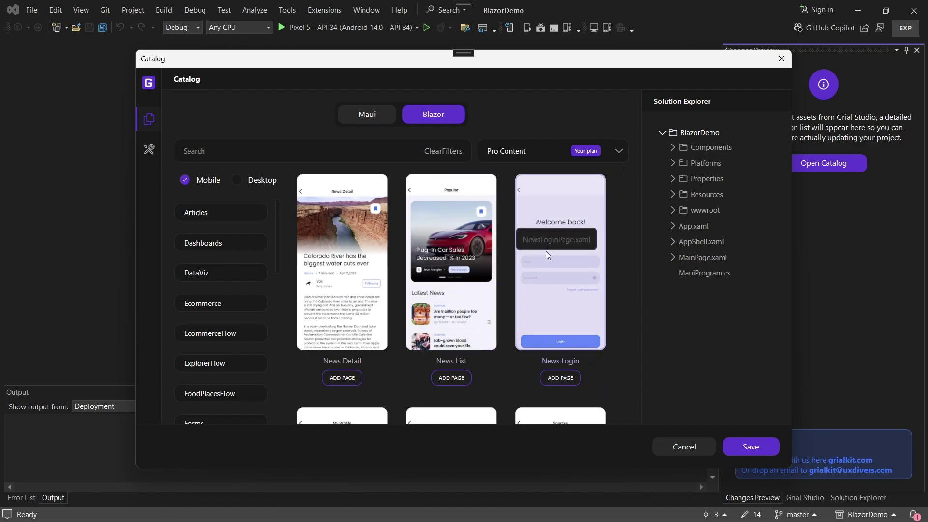
left_click(238, 180)
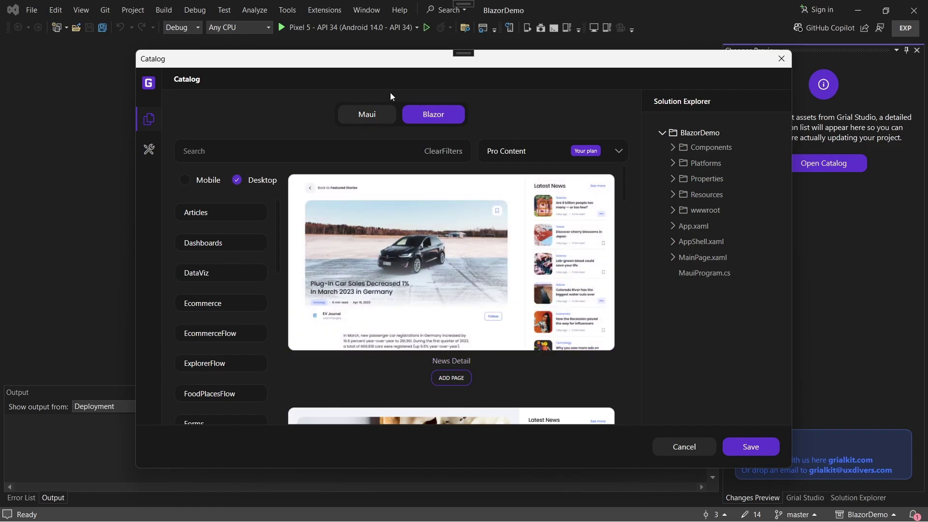
scroll(582, 327, "down", 1)
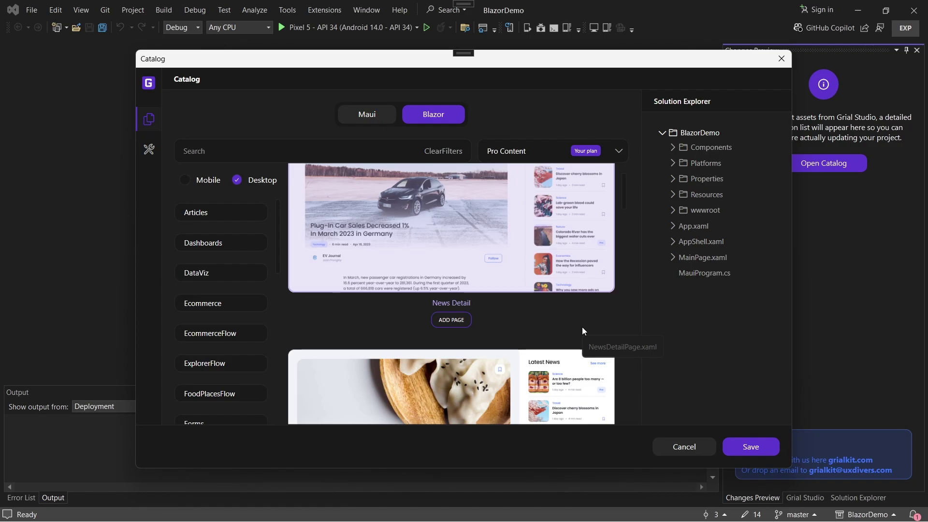
scroll(581, 327, "down", 3)
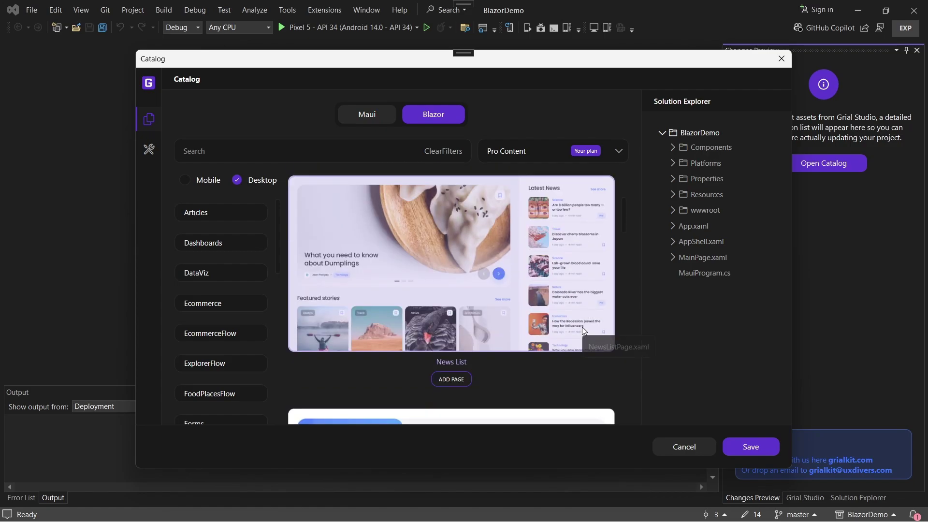
scroll(582, 327, "down", 4)
scroll(581, 327, "up", 2)
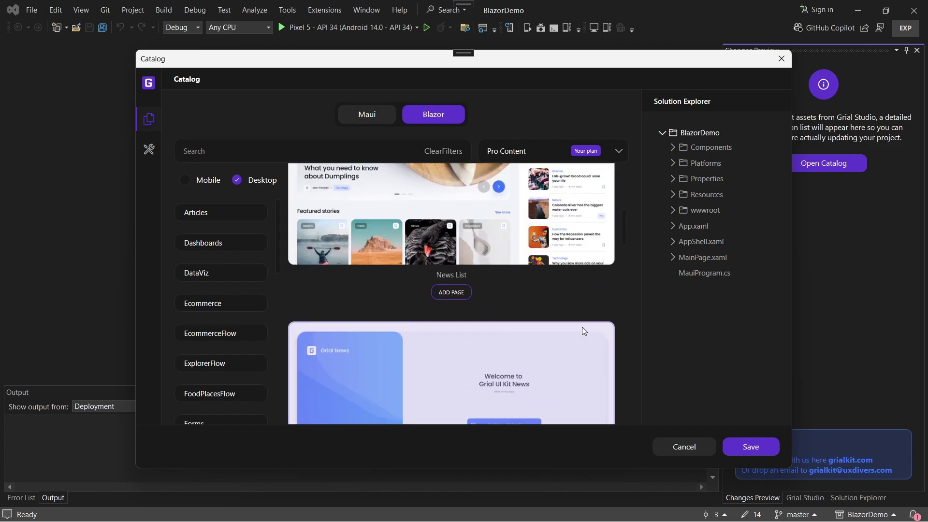
Drag the mobile News List and News Login pages into Components/Pages
left_click(206, 183)
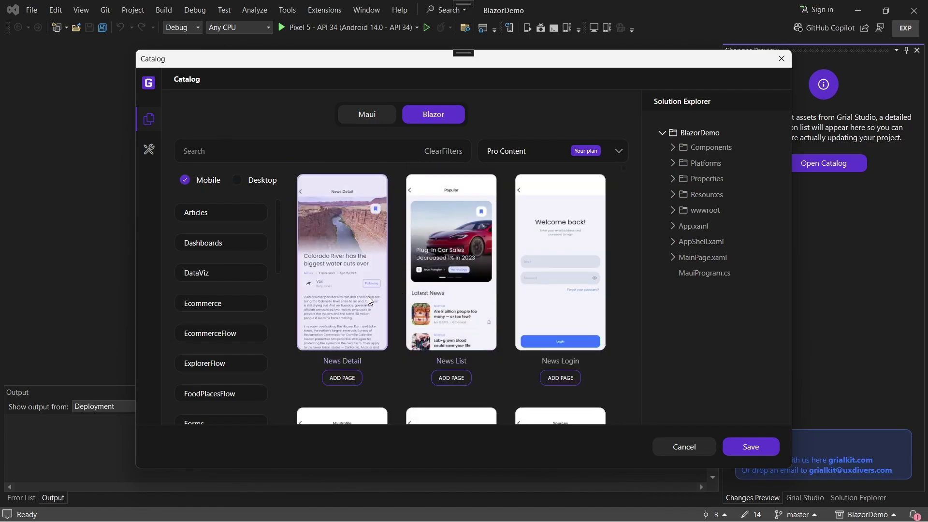
left_click(714, 147)
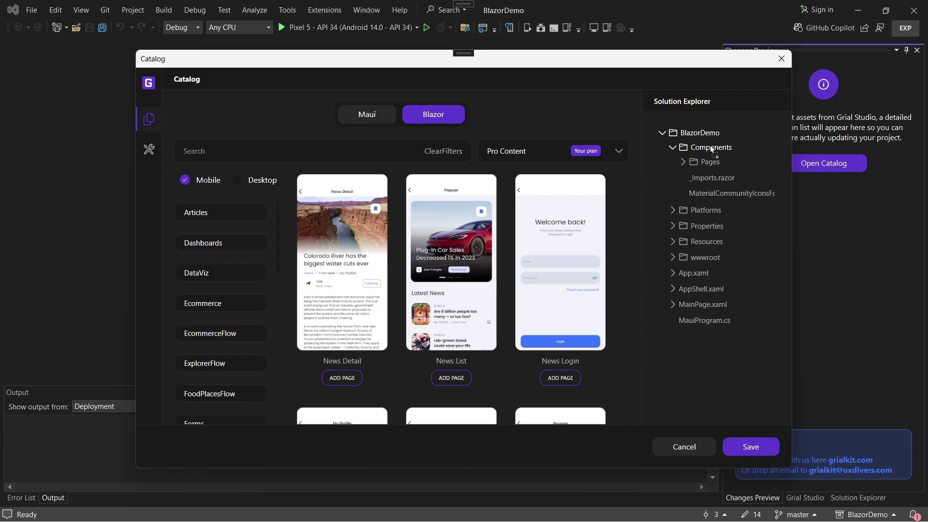
left_click(713, 163)
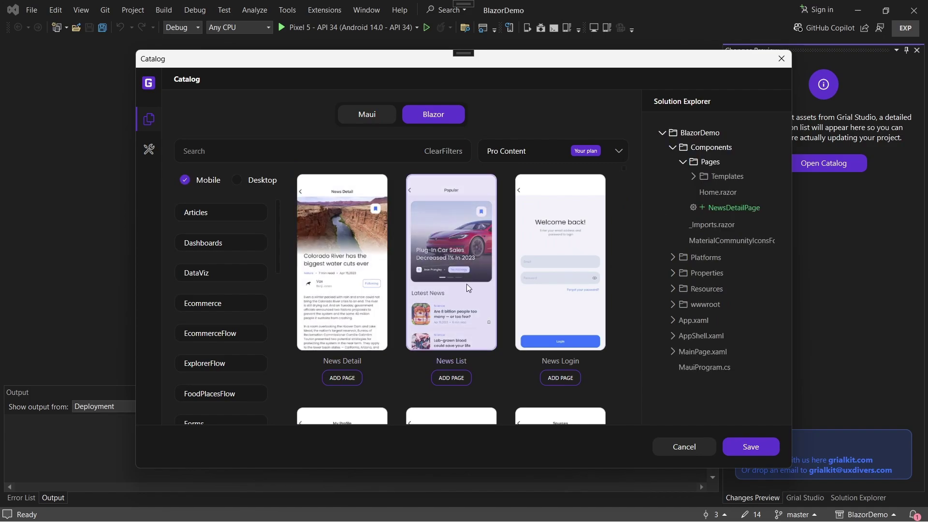
left_click_drag(464, 311, 714, 163)
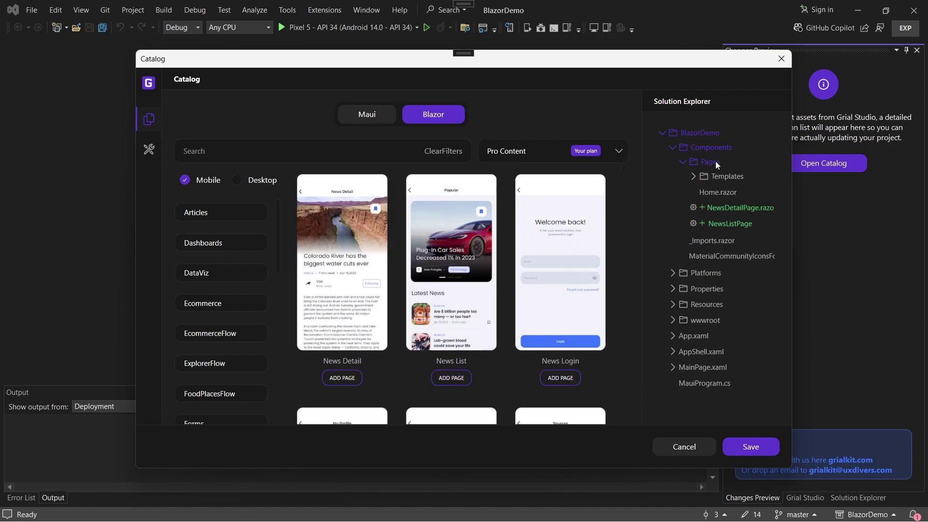
left_click_drag(557, 277, 718, 161)
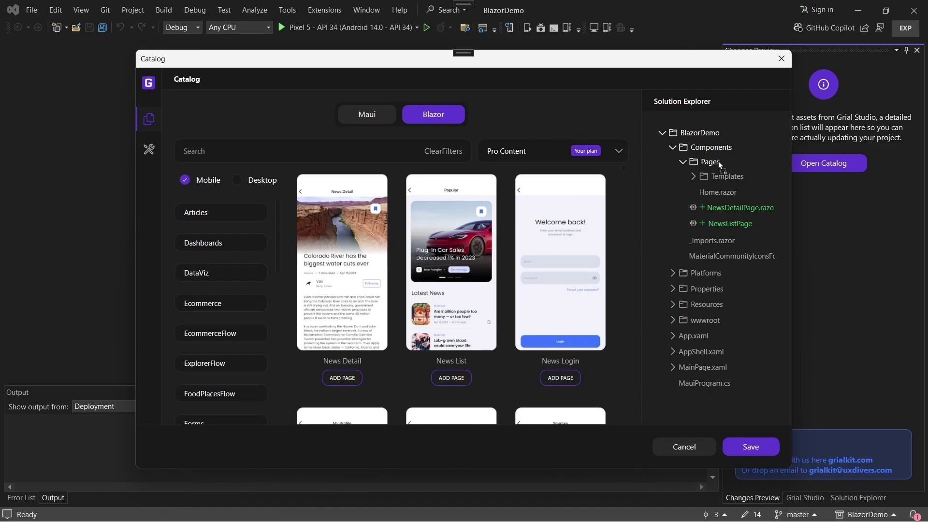
Add Grial Blazor Easy Navigation and import everything, accepting the conflicting files
left_click(149, 150)
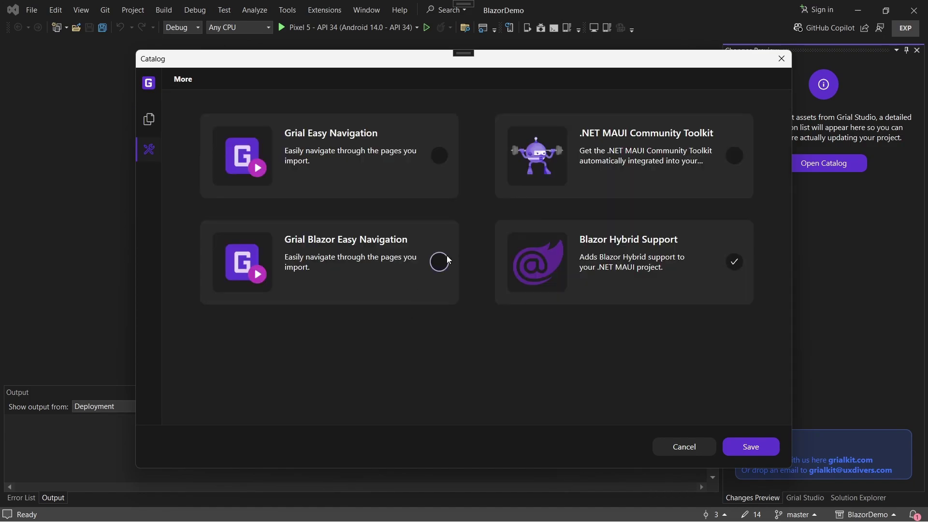
left_click(439, 261)
left_click(770, 446)
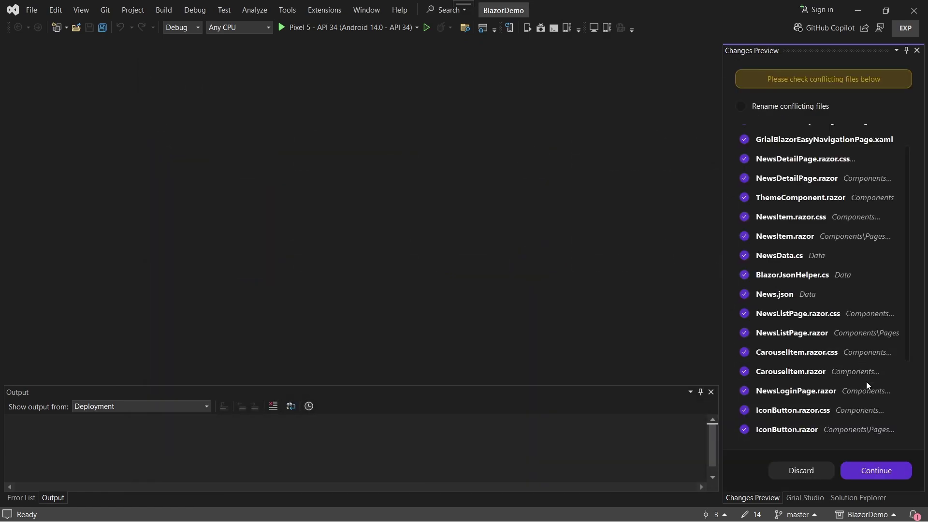
left_click(878, 470)
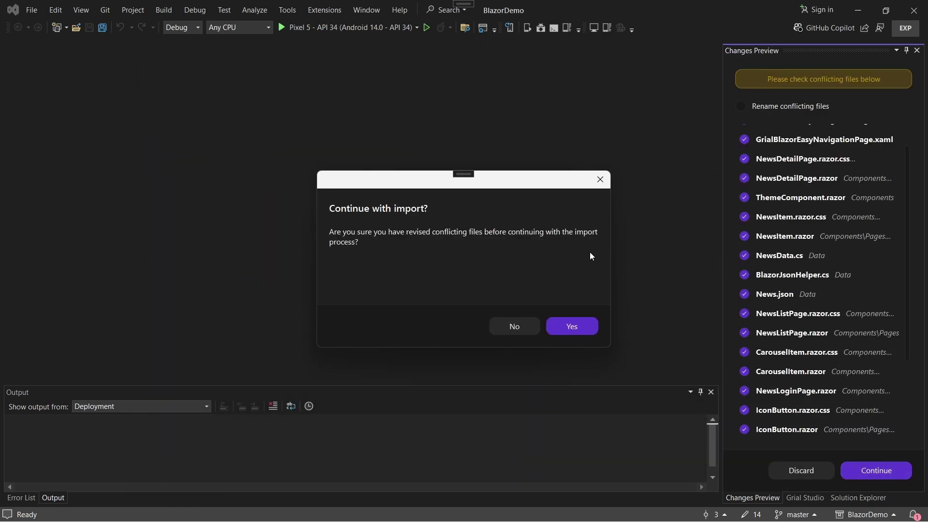
left_click(572, 324)
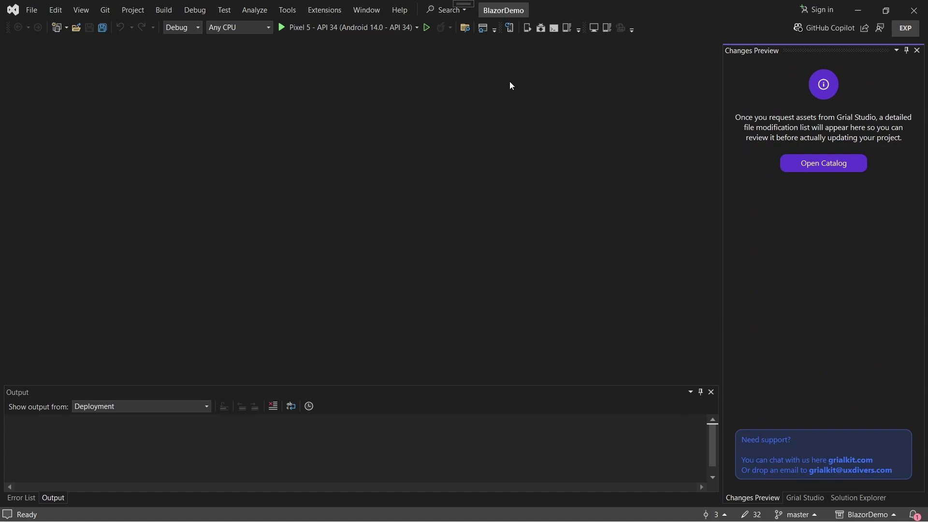
Run BlazorDemo on the Pixel 5 - API 34 Android emulator
left_click(347, 27)
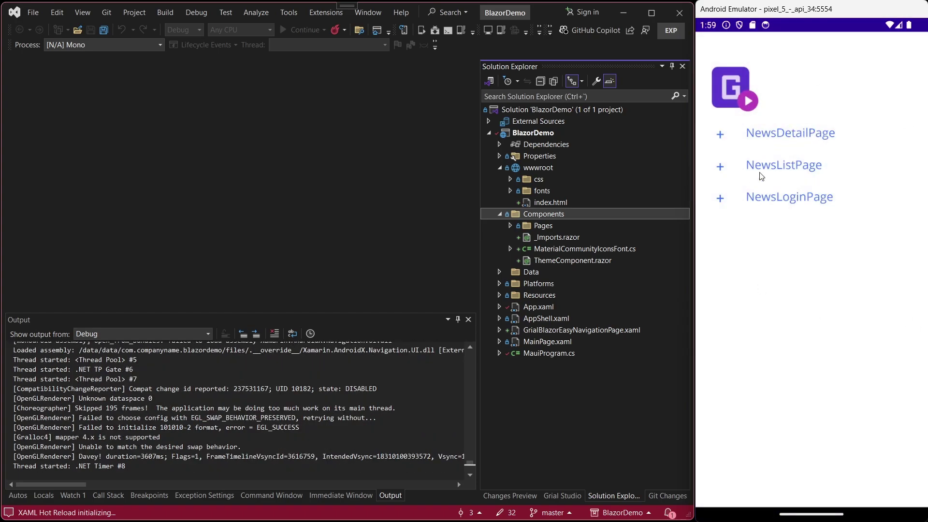
View NewsDetailPage and NewsListPage, going back after each, then open NewsLoginPage
left_click(791, 137)
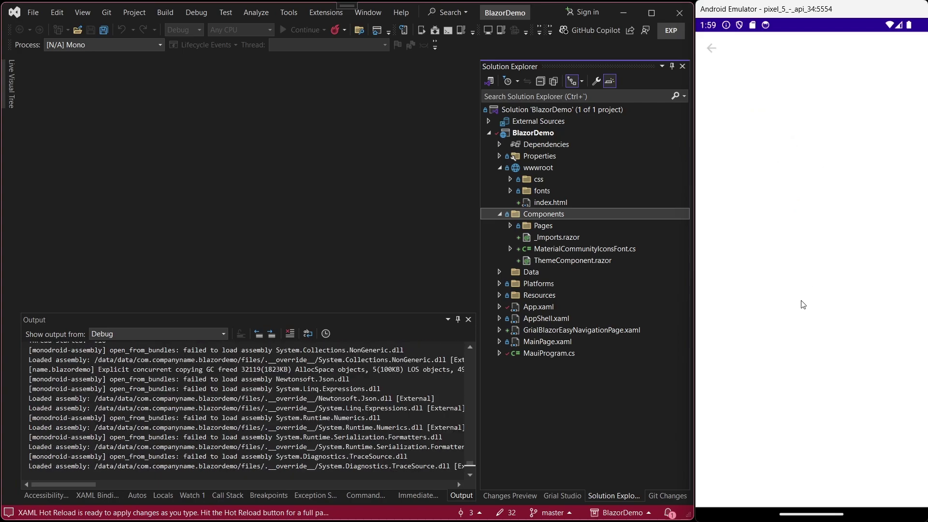
scroll(852, 388, "down", 5)
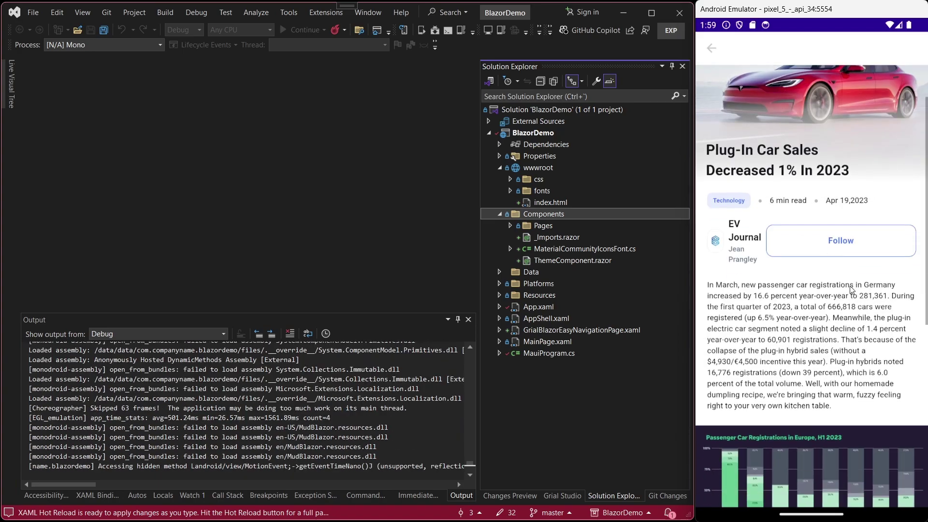
scroll(833, 275, "down", 5)
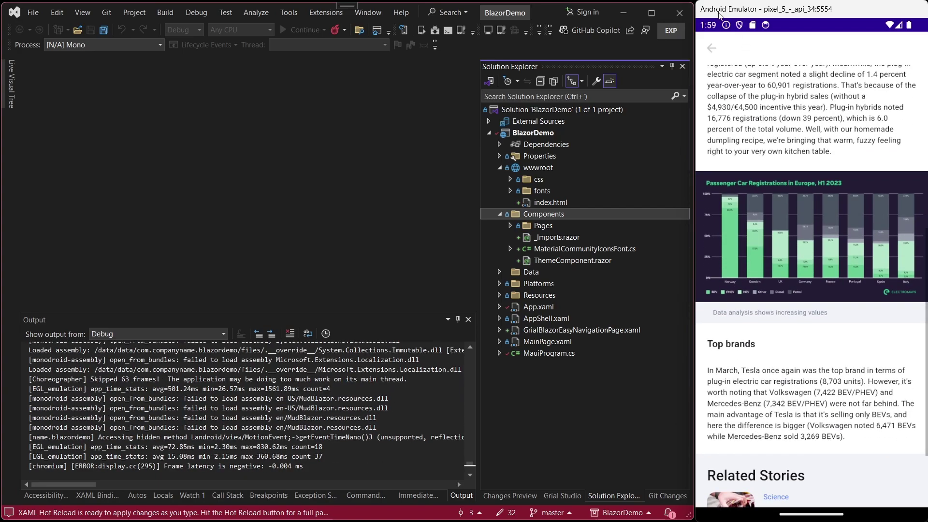
left_click(712, 48)
left_click(798, 167)
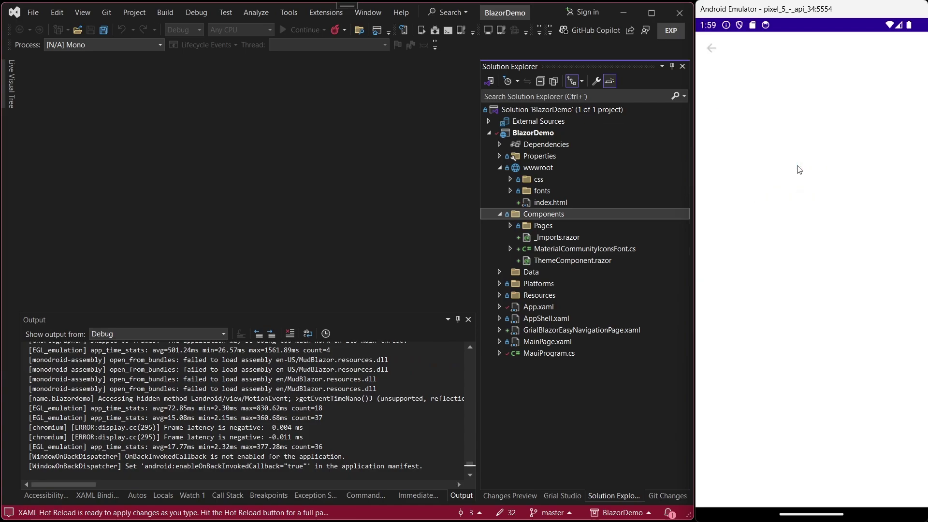
scroll(813, 218, "down", 5)
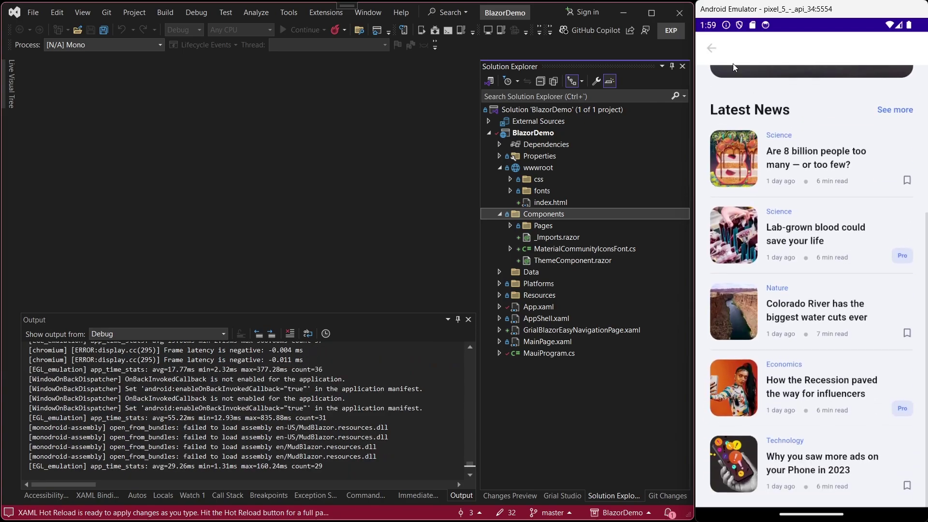
left_click(712, 48)
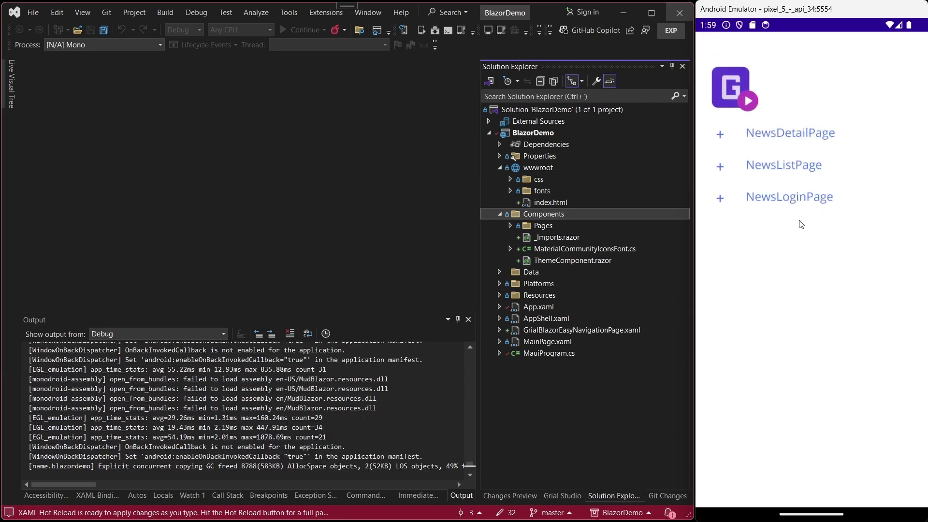
left_click(788, 197)
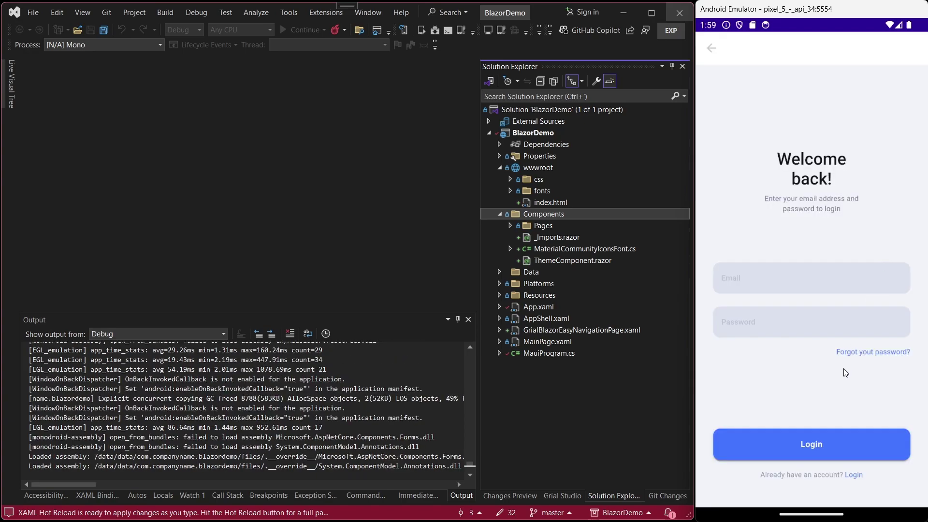